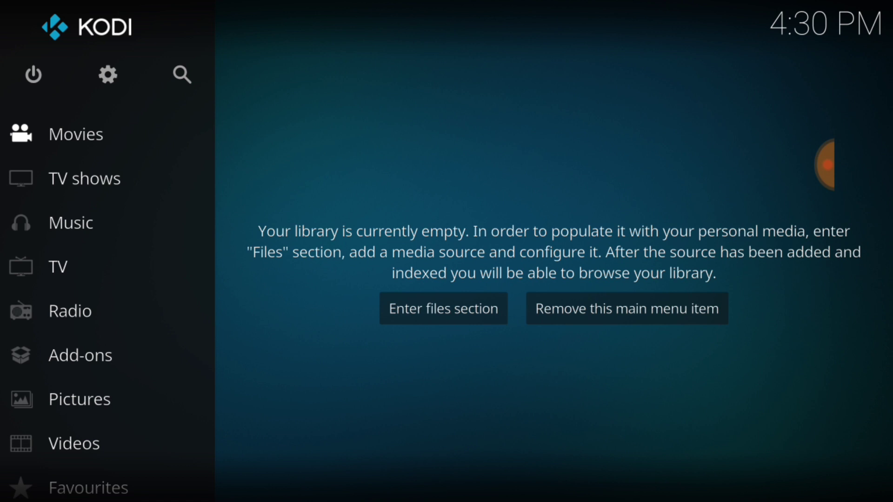
Step: Enable Unknown sources in System > Add-ons settings and accept the risk warning
left_click(107, 74)
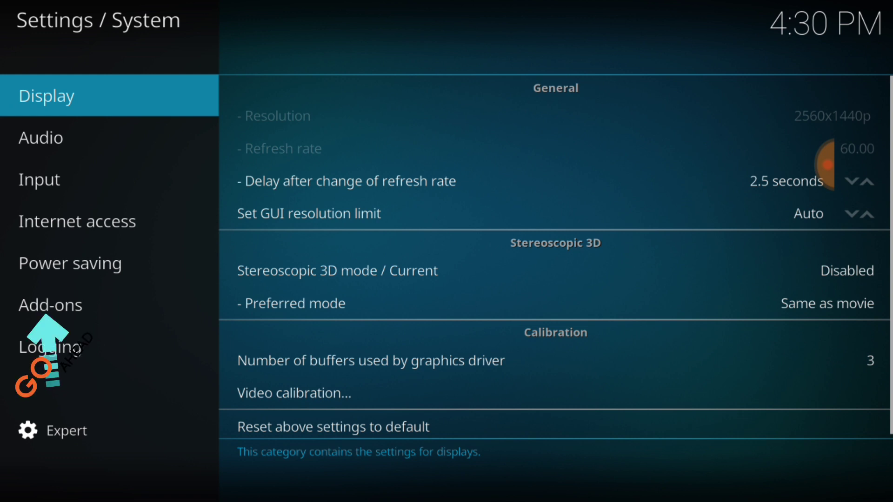
left_click(50, 305)
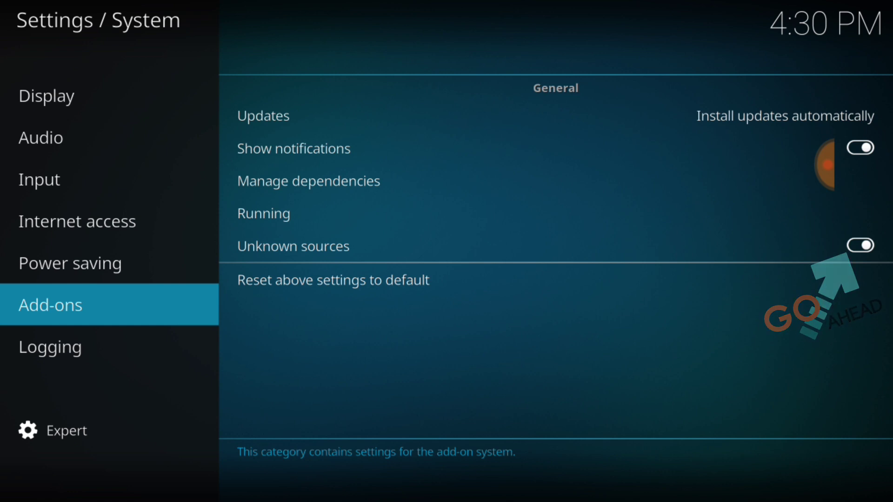
left_click(860, 246)
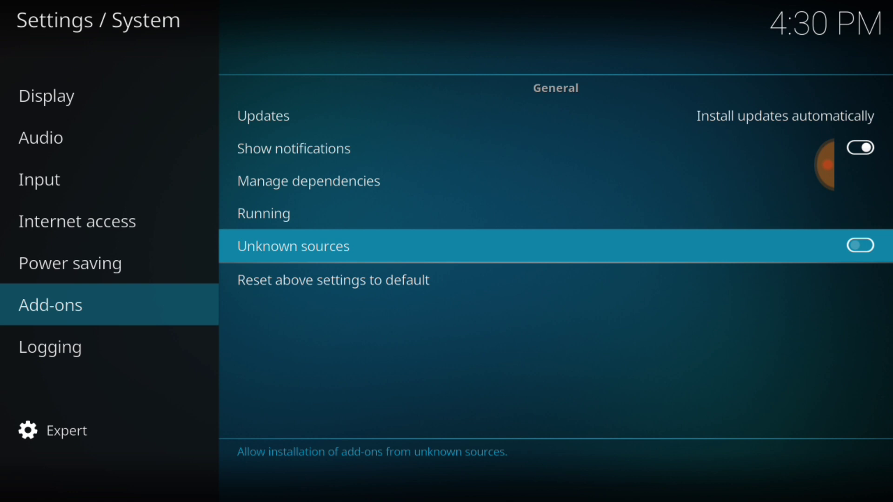
key("Return")
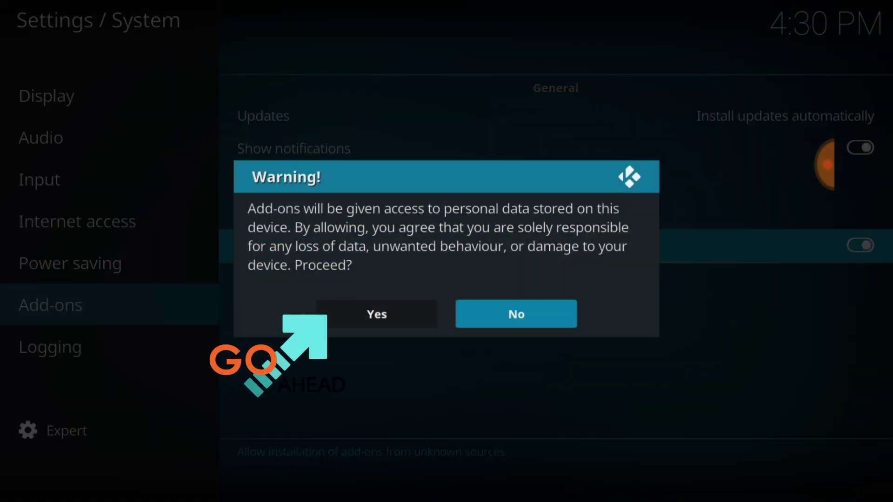
left_click(376, 314)
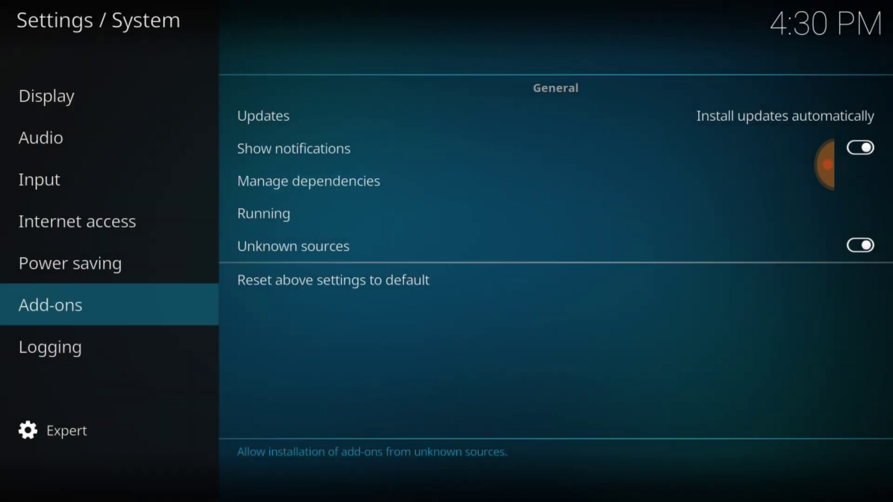
left_click(865, 390)
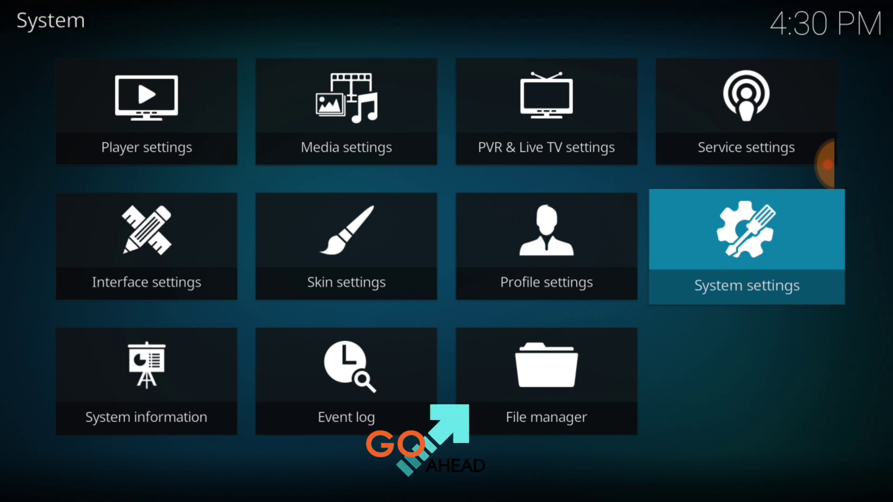
left_click(546, 380)
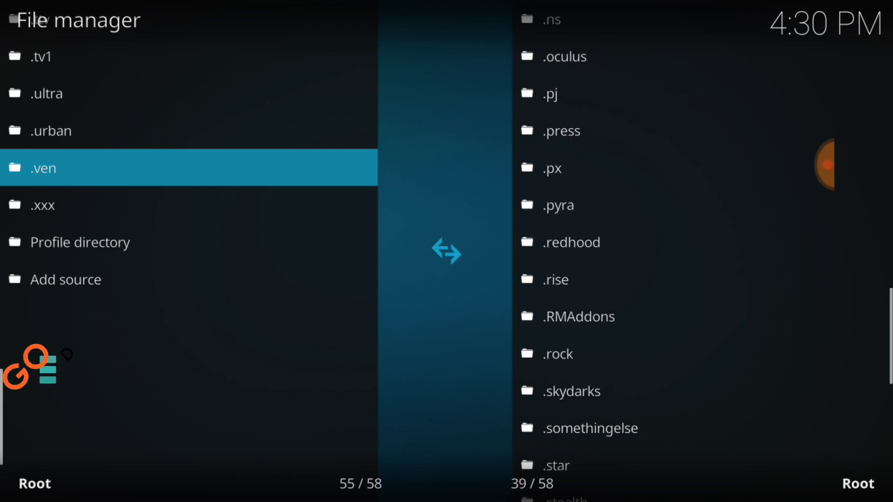
key("Down")
key("Down")
key("Down")
key("Return")
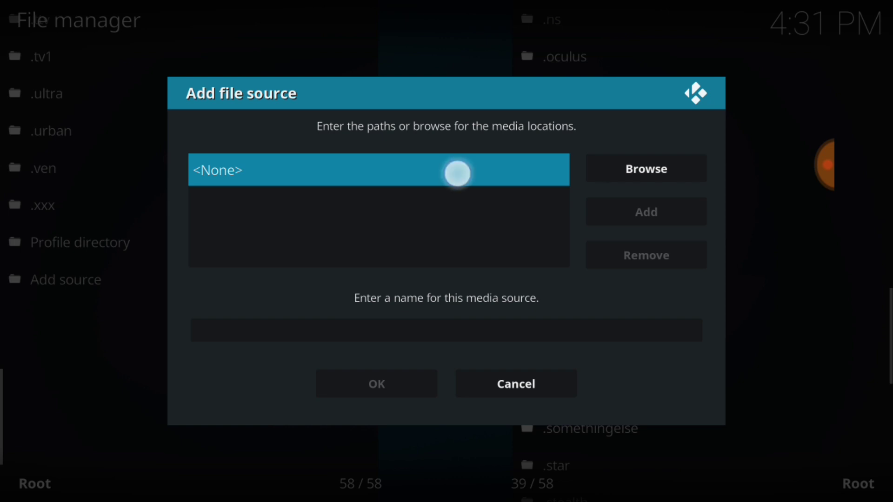
key("Return")
type("http://archive.org/download/repository.lazarus-0.1/")
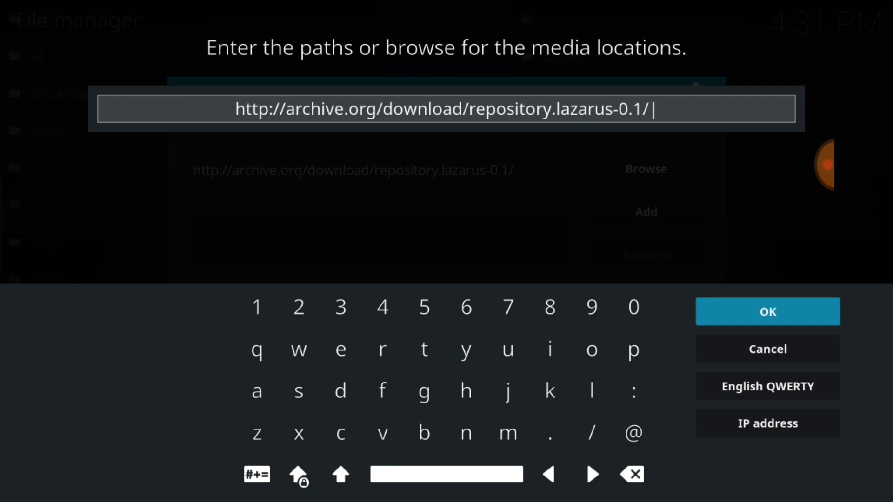
Step: Confirm the Lazarus URL, name the source '.lazarus' and save it
left_click(768, 313)
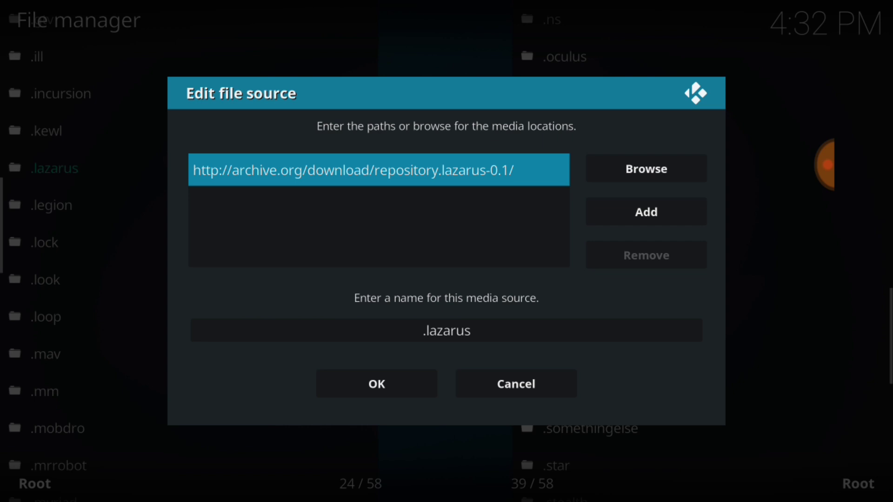
left_click(447, 331)
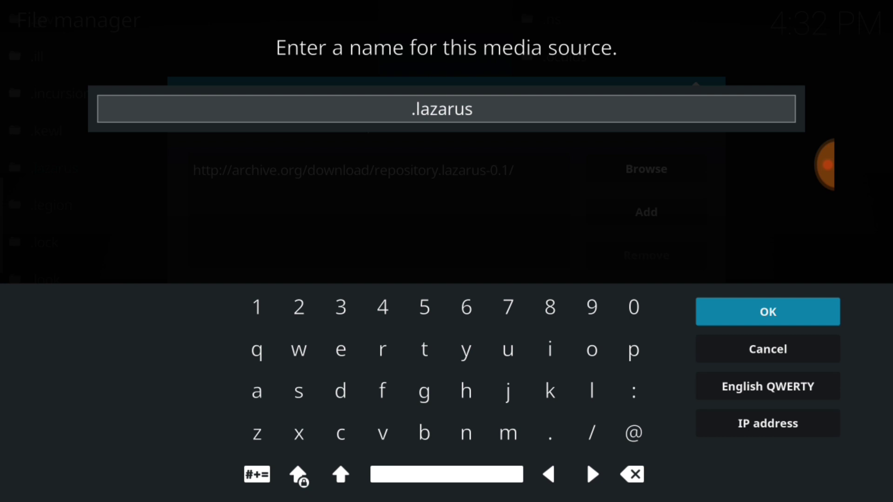
left_click(773, 313)
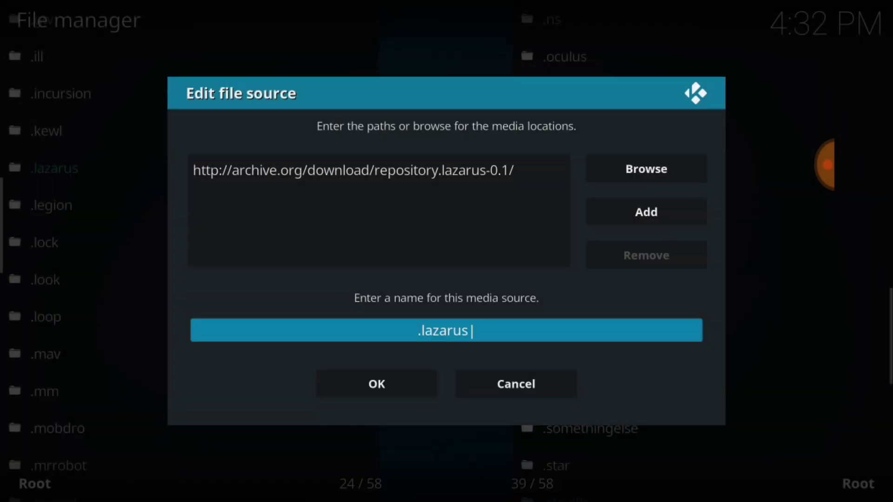
key("Down")
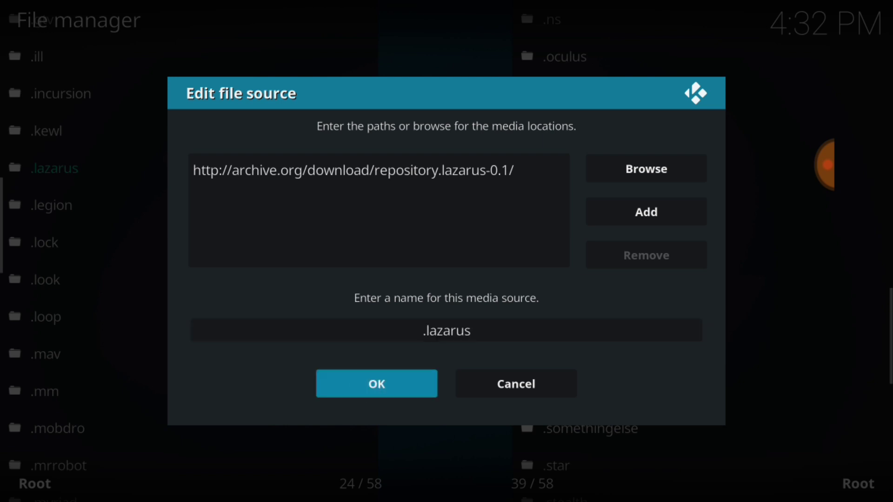
key("Return")
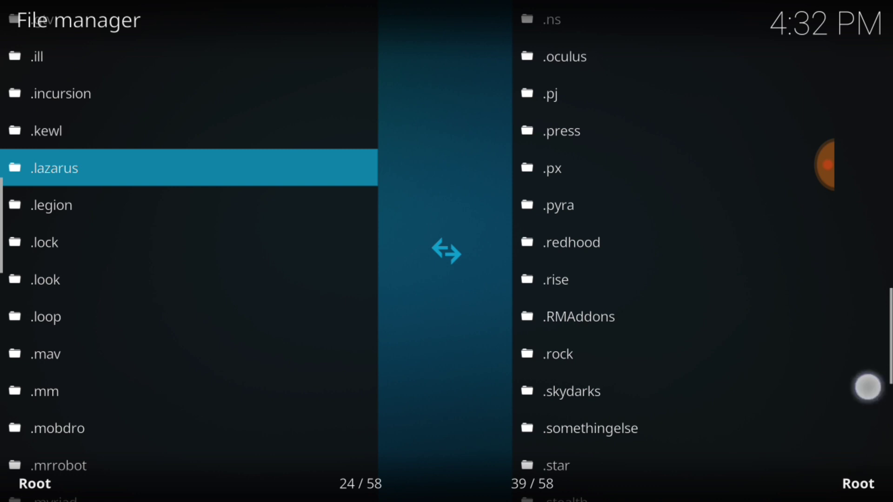
Step: Leave the File manager for the home screen and enter the Add-ons section
left_click(837, 383)
left_click(864, 392)
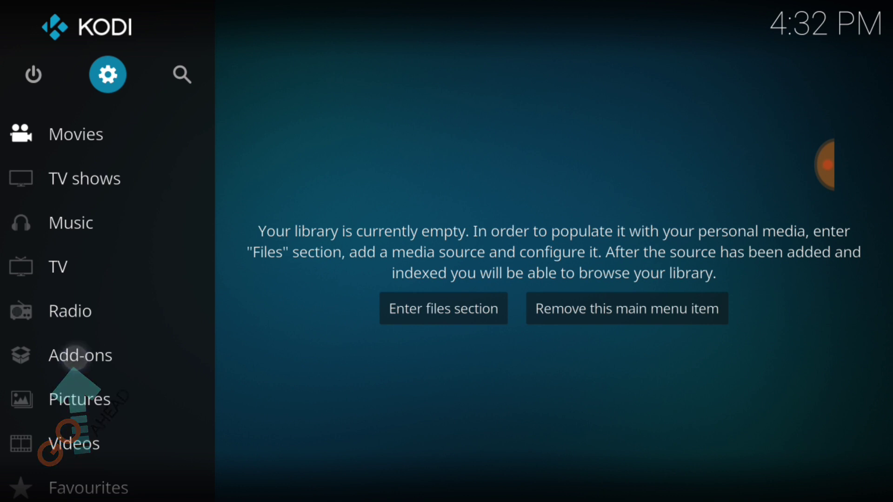
left_click(80, 355)
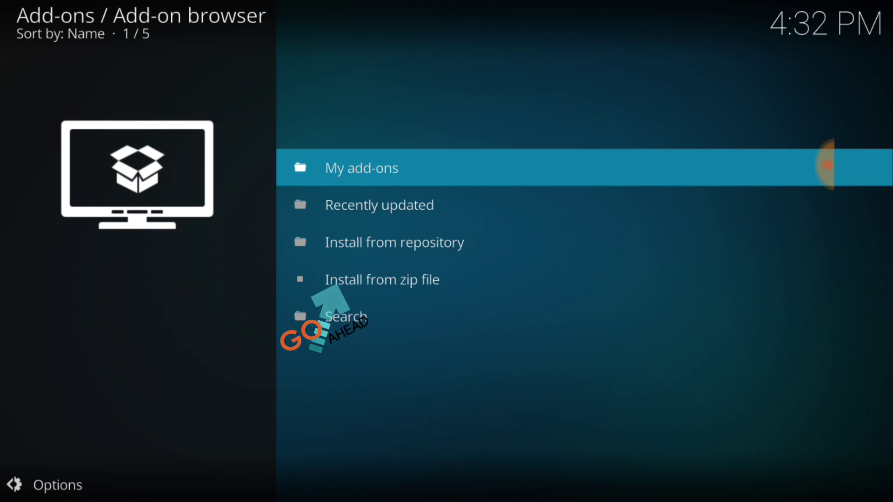
Step: Install repository.lazarus-0.1.zip from the .lazarus source using Install from zip file
left_click(430, 282)
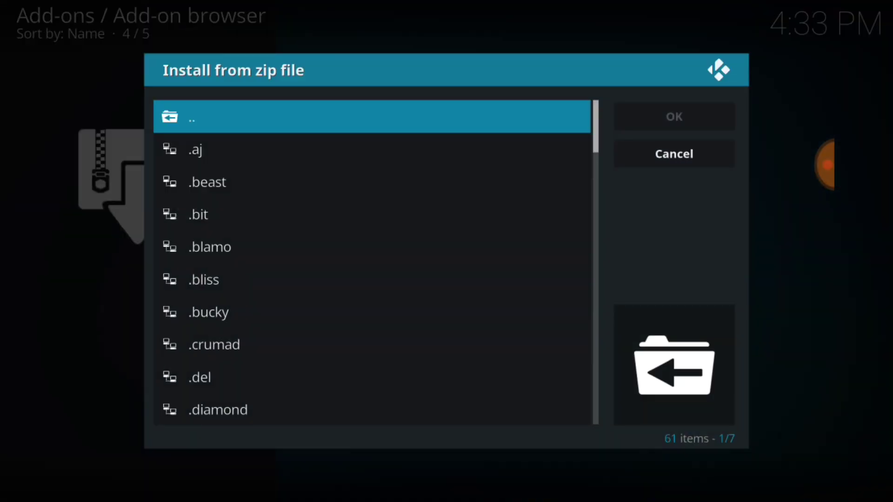
scroll(189, 209, "down", 12)
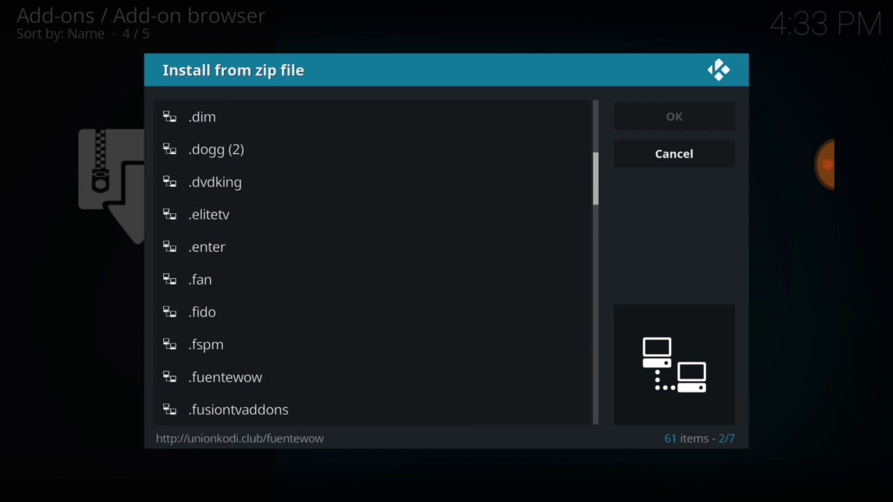
scroll(176, 327, "down", 9)
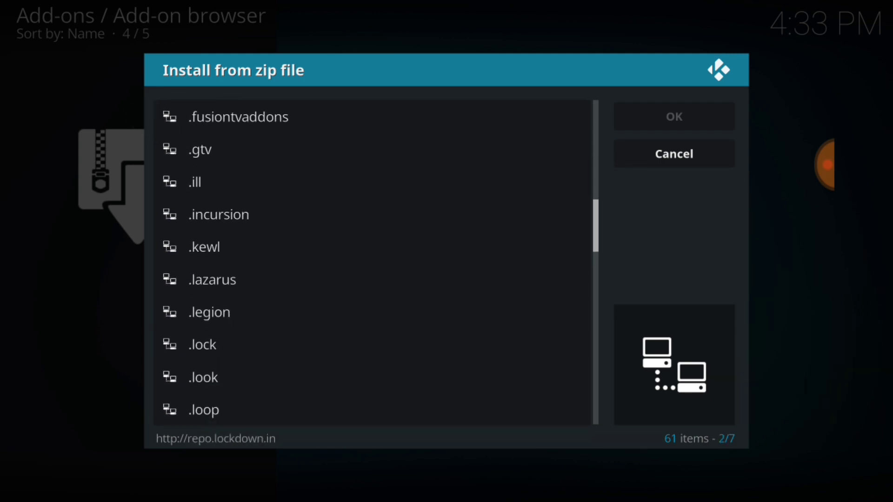
left_click(208, 280)
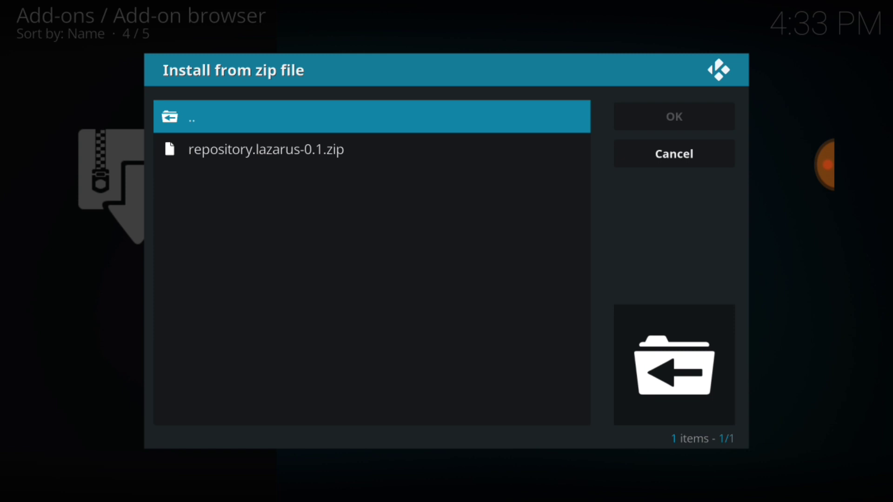
left_click(318, 148)
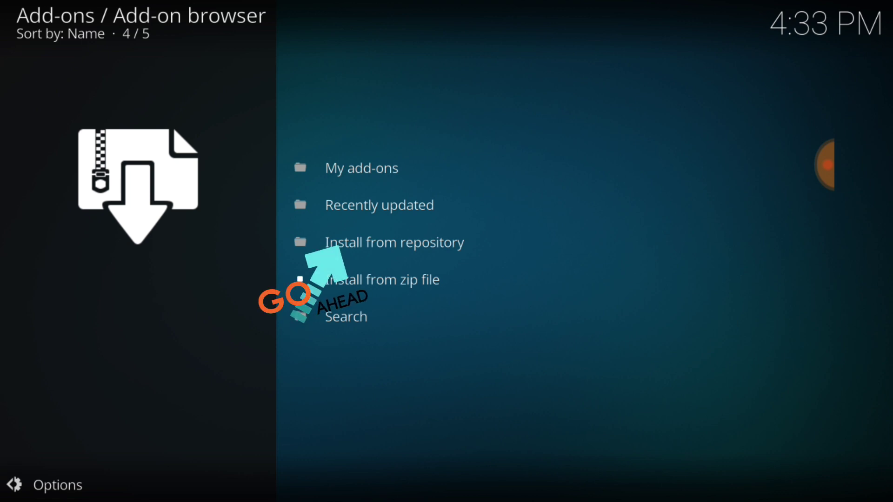
Step: Open the Install from repository list showing Lazarus Repository 0.1
left_click(454, 242)
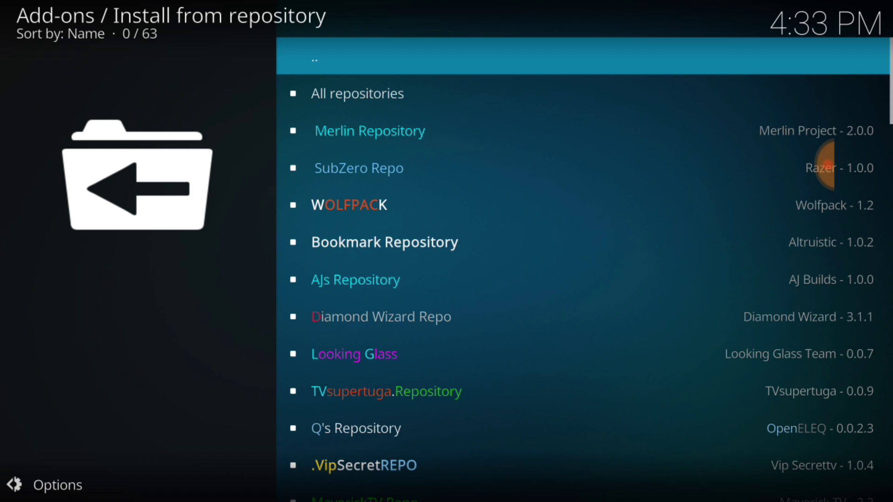
scroll(572, 279, "down", 10)
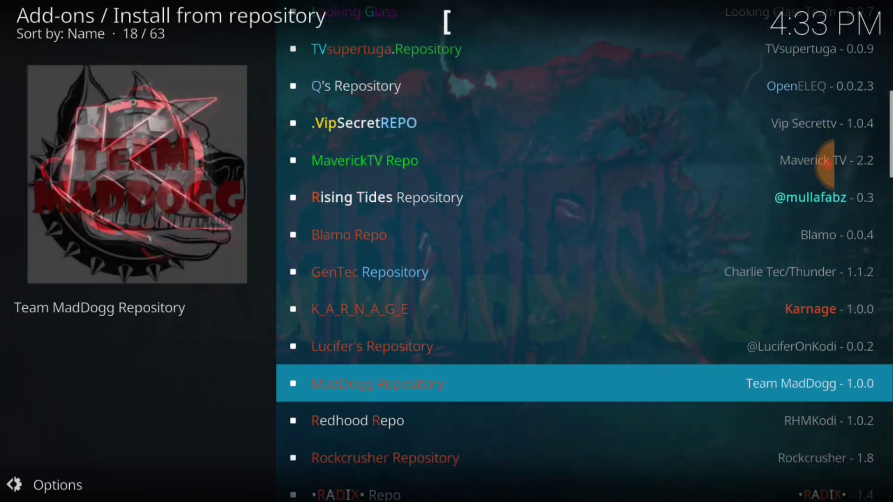
scroll(613, 339, "down", 5)
scroll(613, 339, "down", 5)
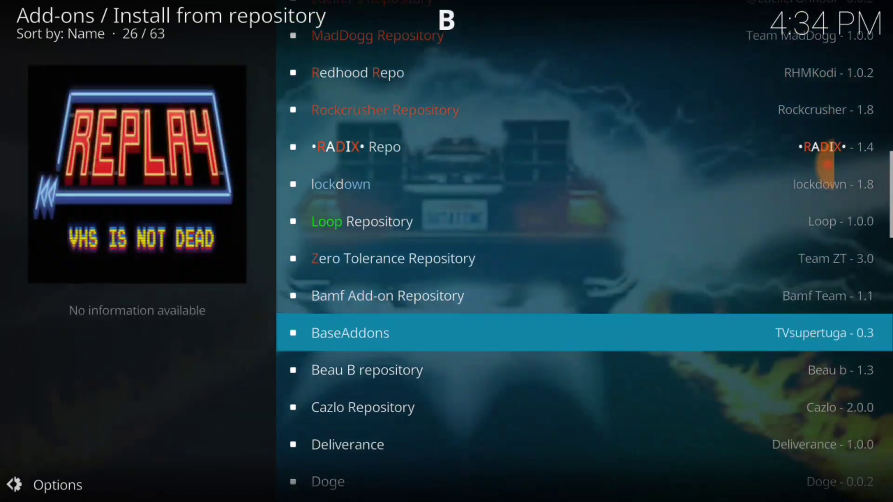
scroll(615, 339, "down", 4)
scroll(614, 279, "down", 3)
scroll(621, 209, "down", 2)
scroll(628, 117, "down", 1)
scroll(628, 116, "down", 1)
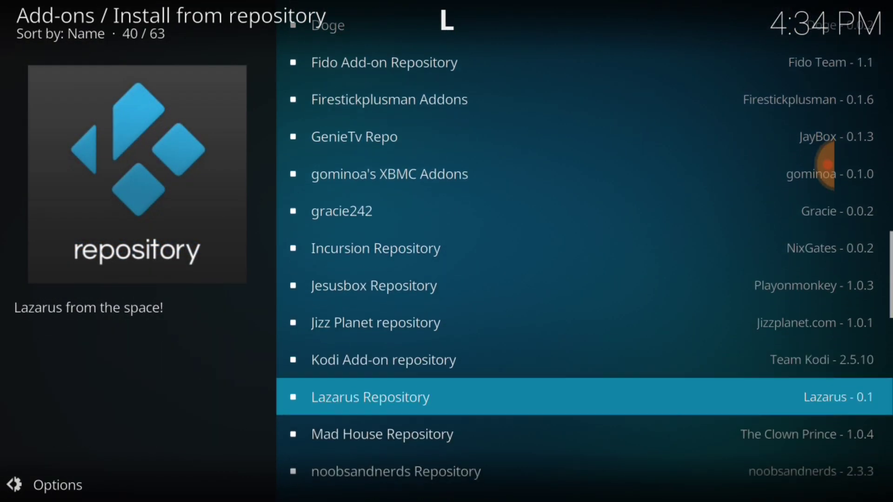
scroll(629, 117, "down", 1)
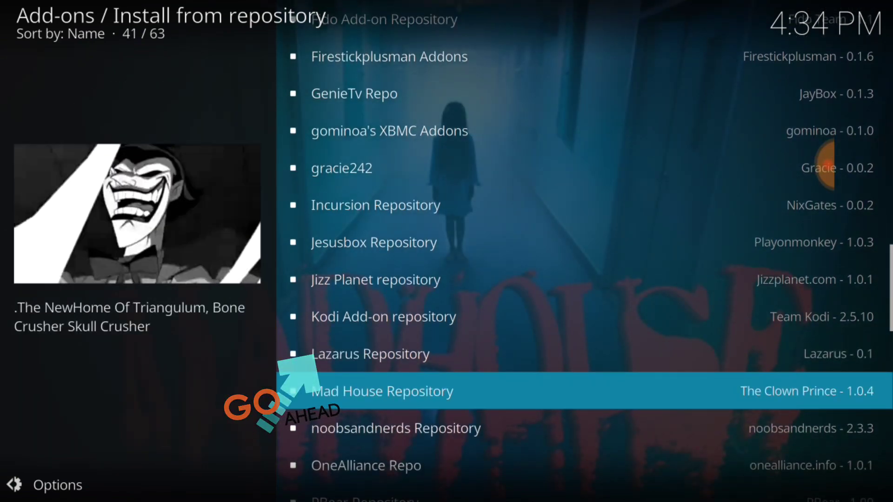
Step: Open Lazarus Repository's Video add-ons and jump through the list by letters M, O, P and Y
left_click(434, 348)
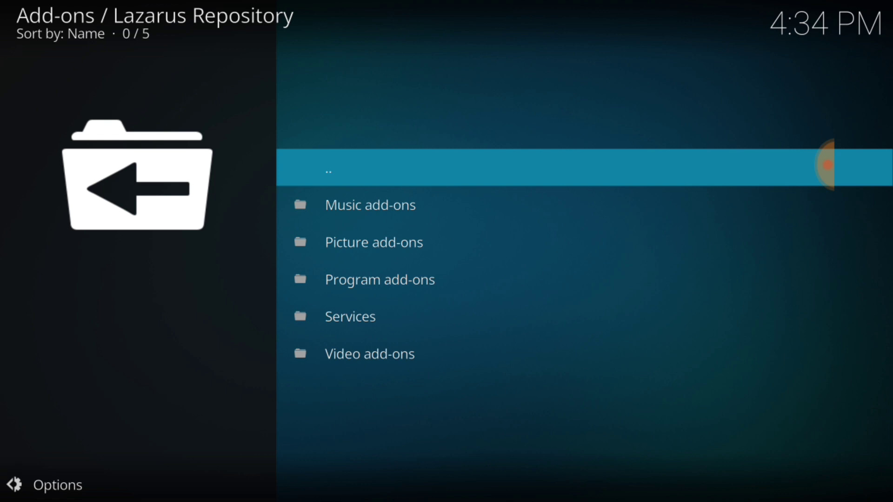
key("Up")
key("Return")
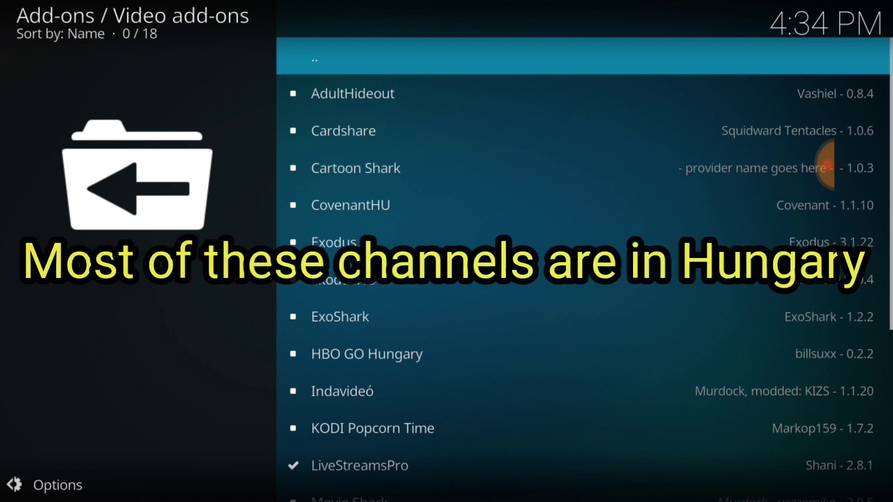
key("m")
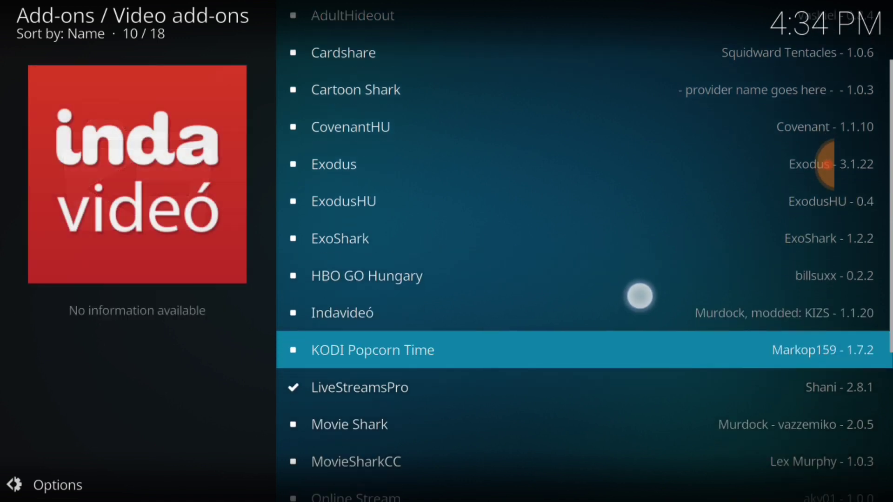
key("Down")
key("o")
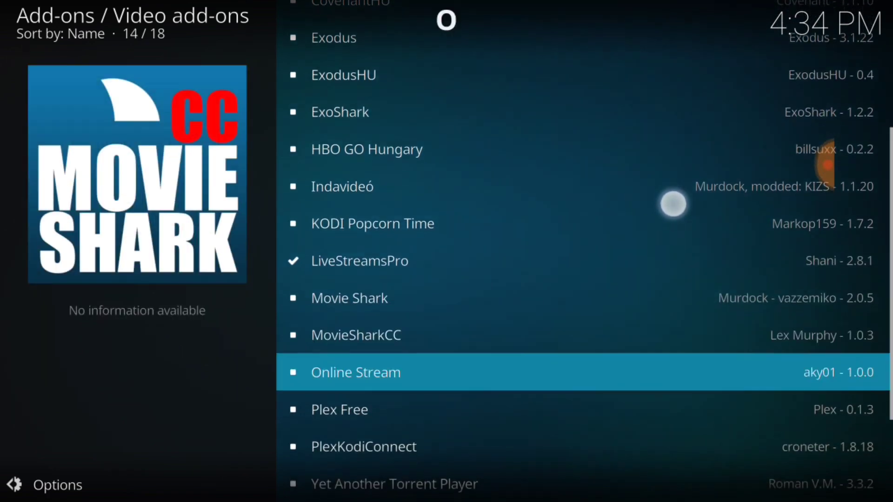
key("p")
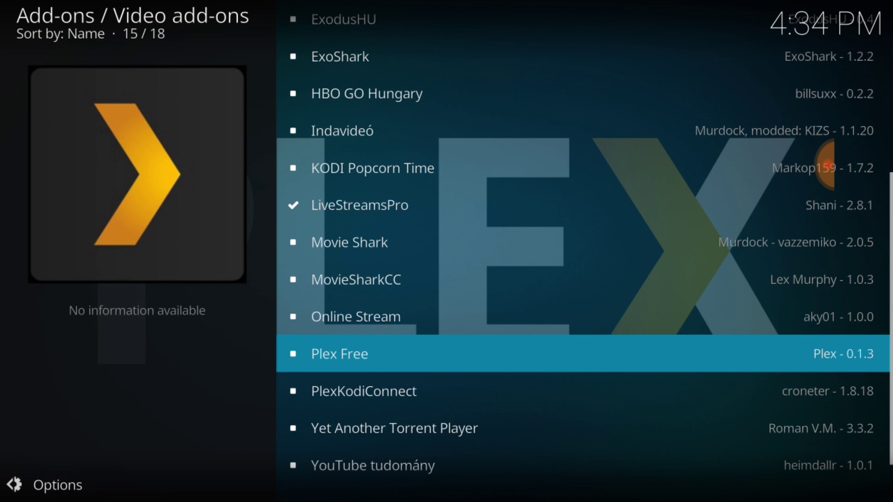
key("y")
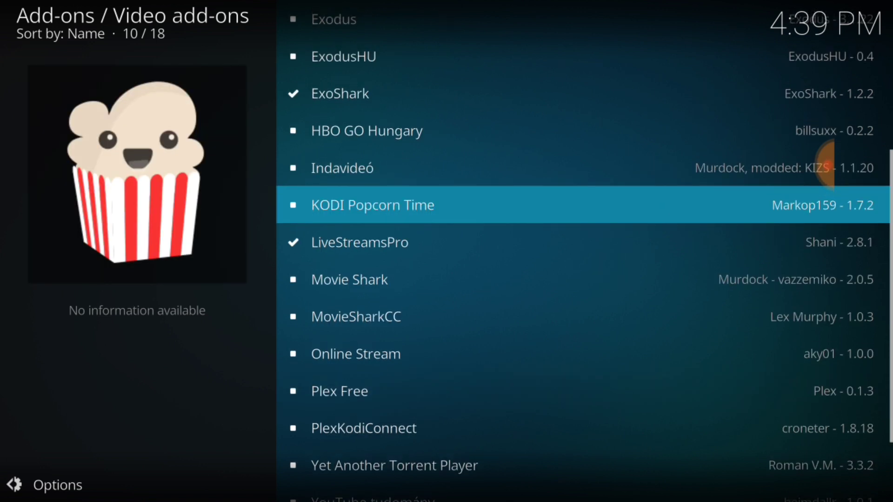
Step: Install KODI Popcorn Time and Online Stream from their add-on detail pages
key("Return")
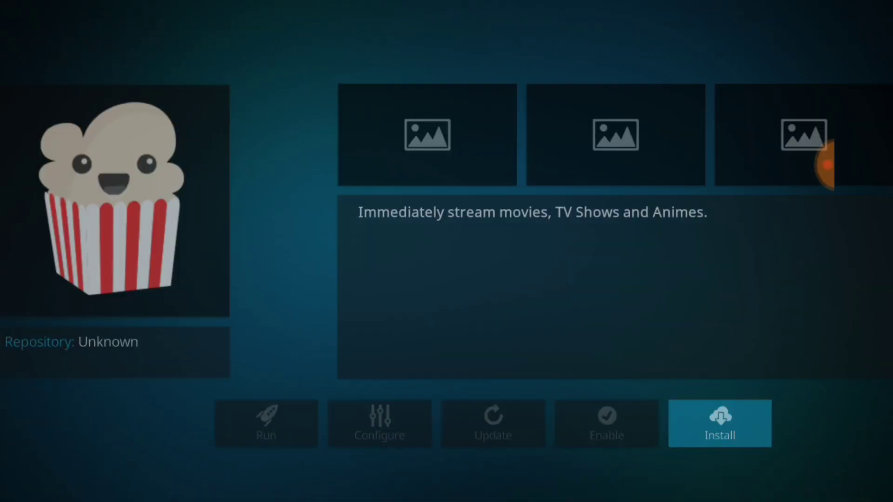
key("Return")
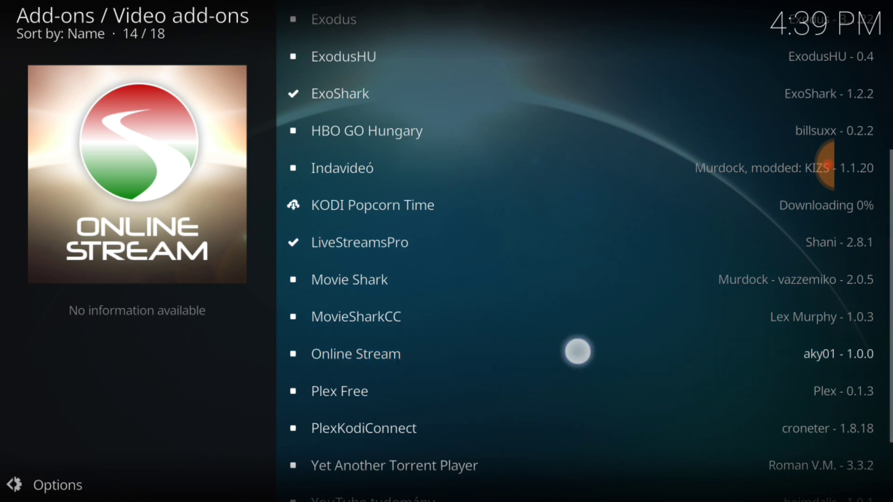
right_click(575, 352)
left_click(634, 362)
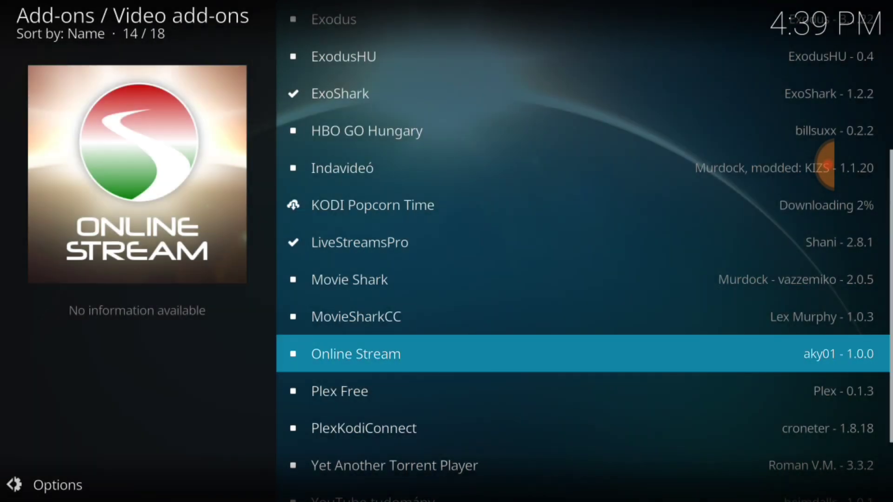
left_click(604, 350)
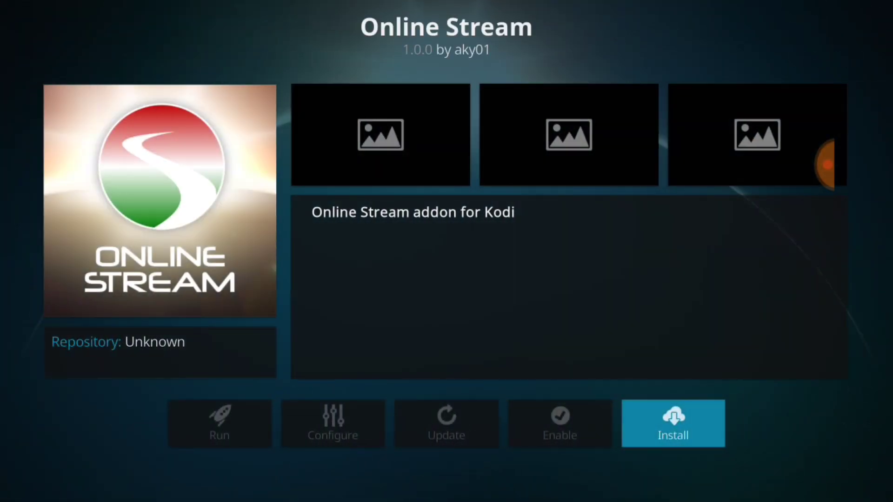
left_click(672, 423)
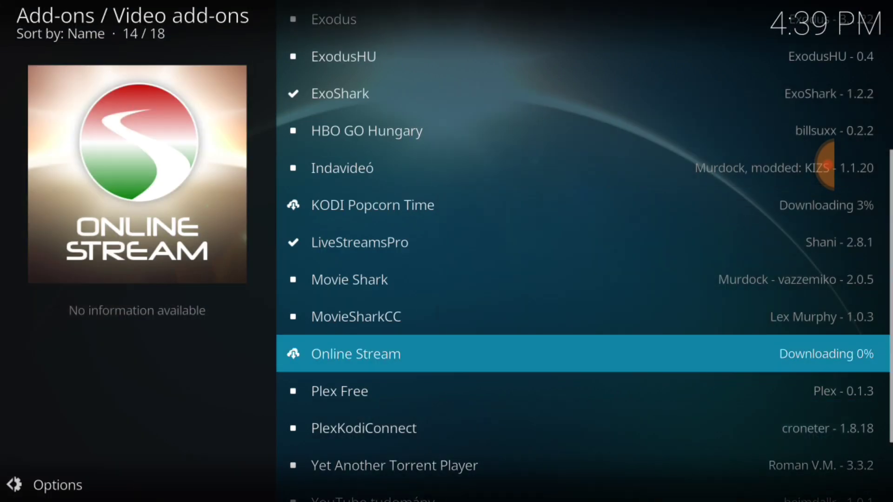
Step: Jump back up the list to KODI Popcorn Time to follow its download
key("Up")
key("p")
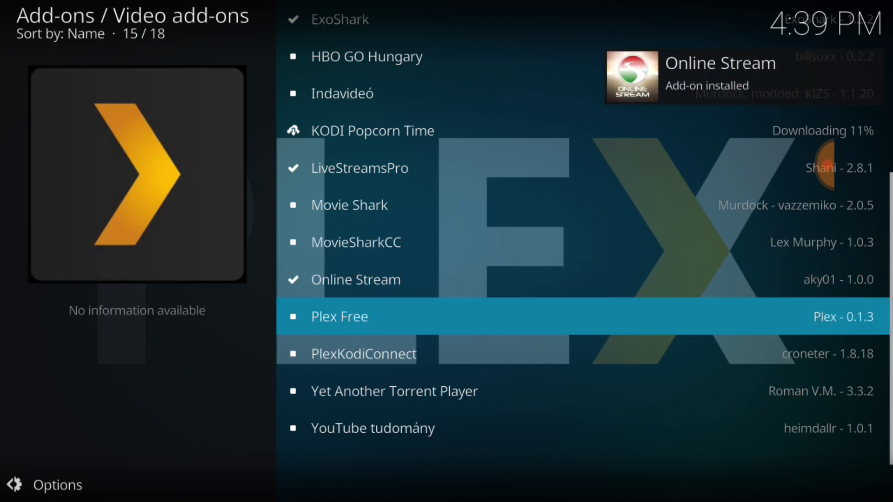
key("k")
Step: Jump to letters I, M and O in the Video add-ons list, ending on Online Stream
key("i")
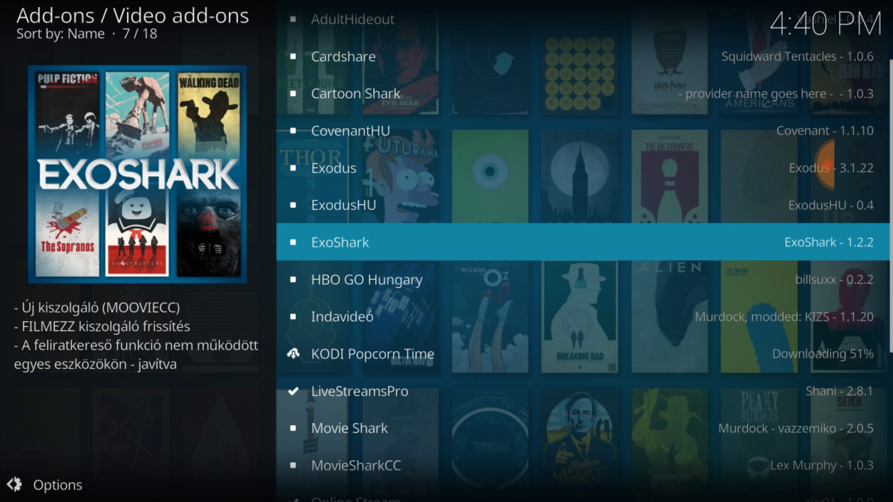
key("shift+m")
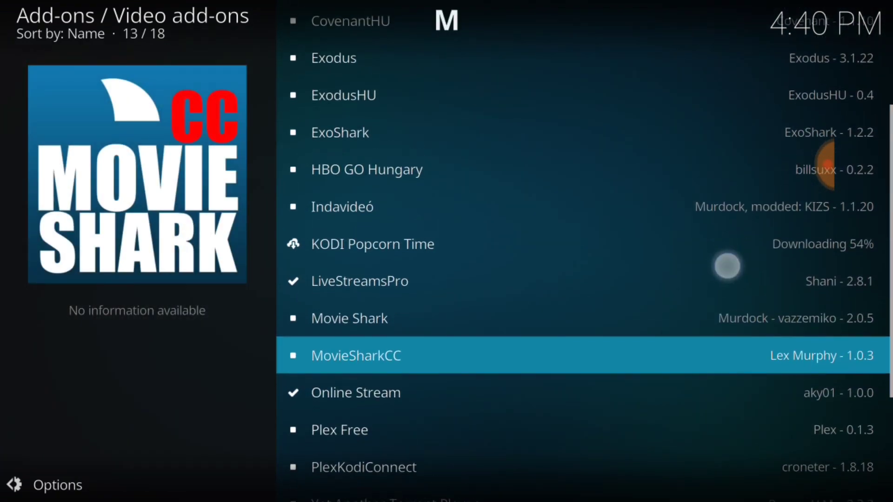
key("shift+o")
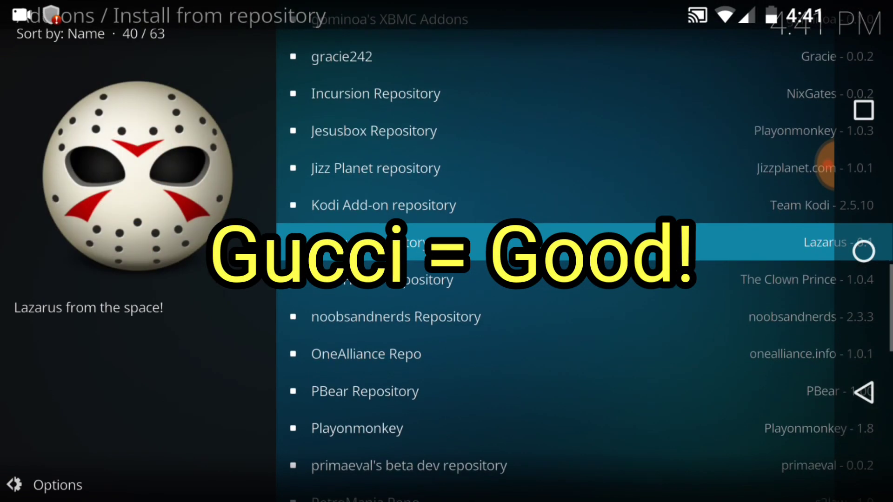
Step: Back out of the repository list to the main Add-ons browser
key("BackSpace")
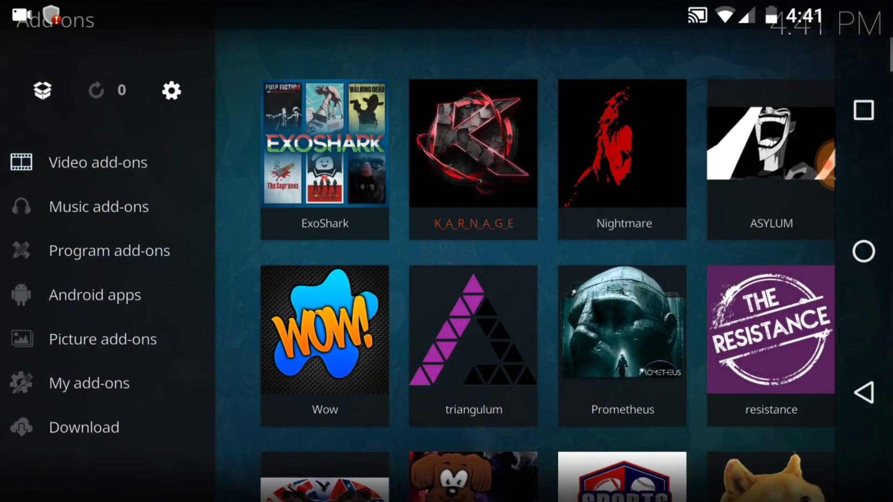
scroll(544, 279, "down", 2)
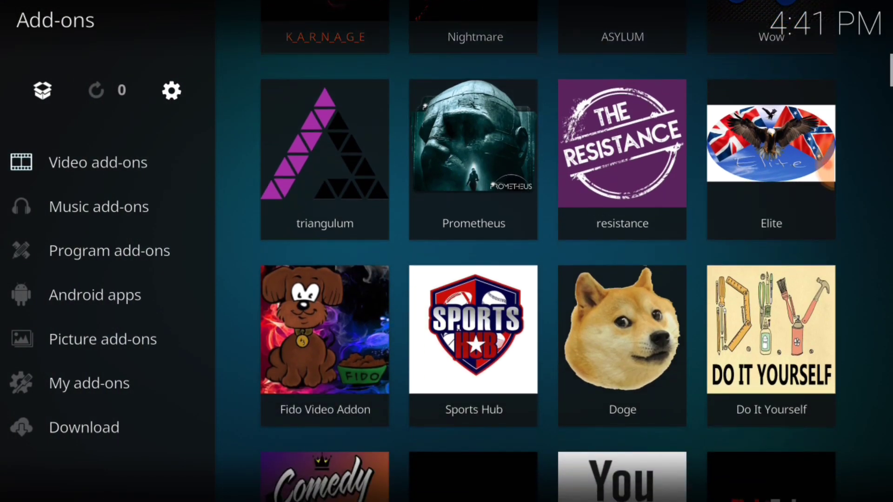
scroll(544, 280, "up", 2)
scroll(544, 279, "down", 2)
scroll(544, 279, "down", 5)
scroll(544, 279, "down", 5)
scroll(545, 279, "down", 5)
scroll(545, 279, "down", 5)
scroll(544, 279, "down", 5)
scroll(544, 279, "down", 5)
scroll(545, 279, "down", 4)
scroll(545, 278, "down", 4)
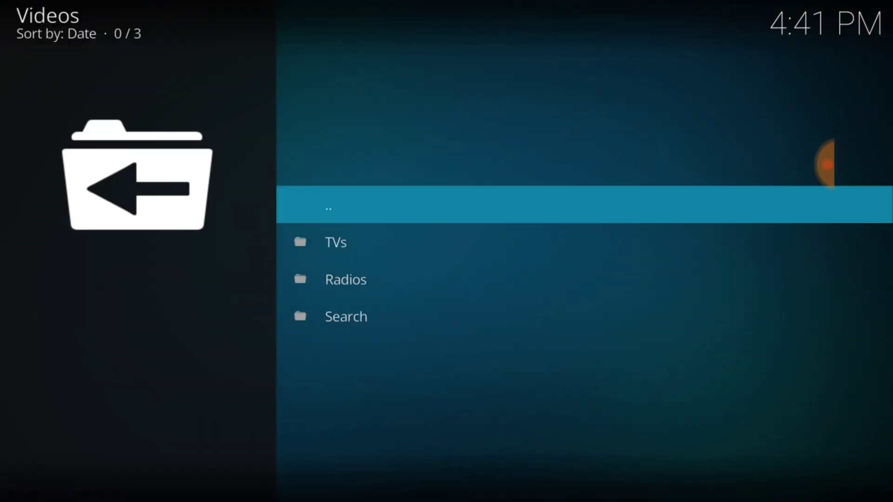
Step: Browse Online Stream's TVs channel list, then back out to the Video add-ons collection
key("Down")
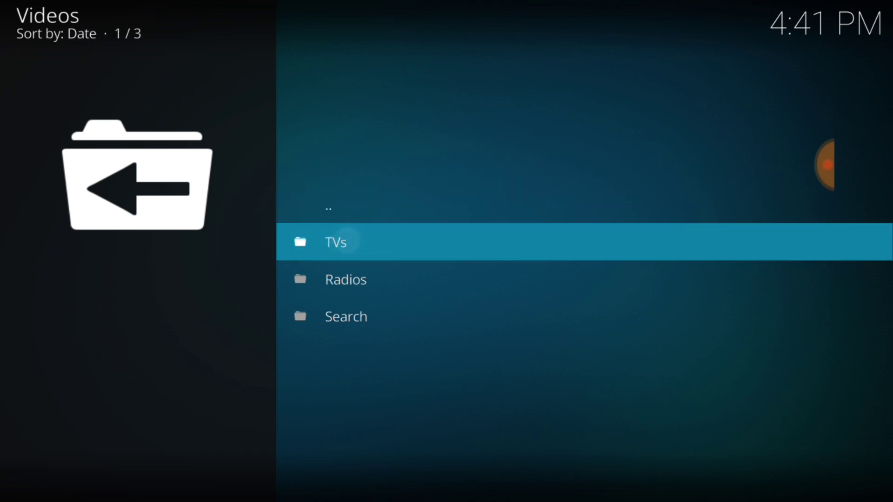
key("Return")
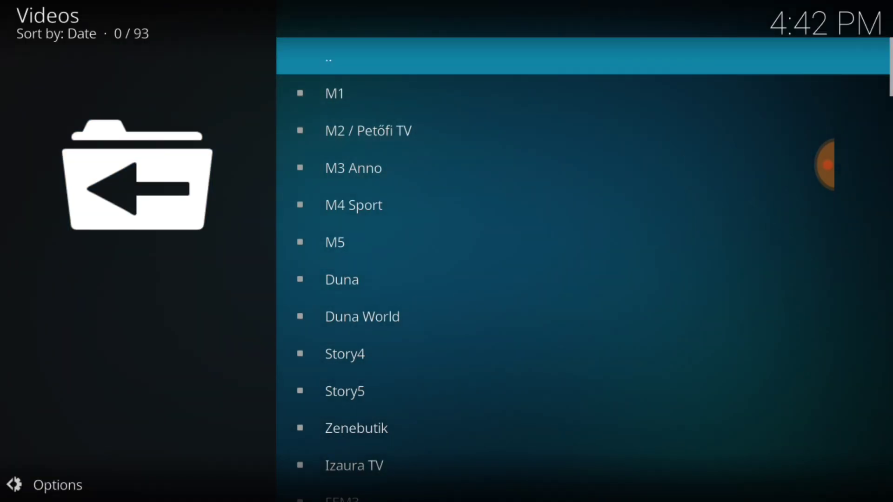
left_click_drag(700, 474, 718, 238)
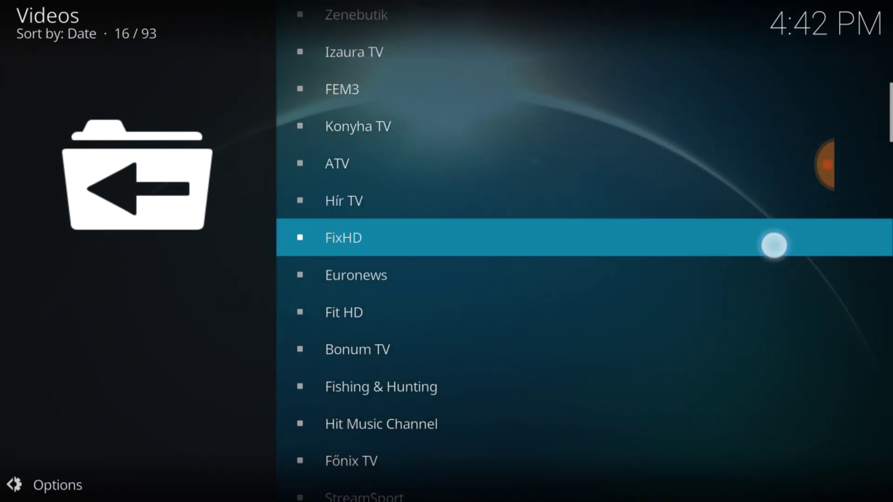
left_click_drag(711, 489, 743, 279)
left_click_drag(742, 453, 742, 119)
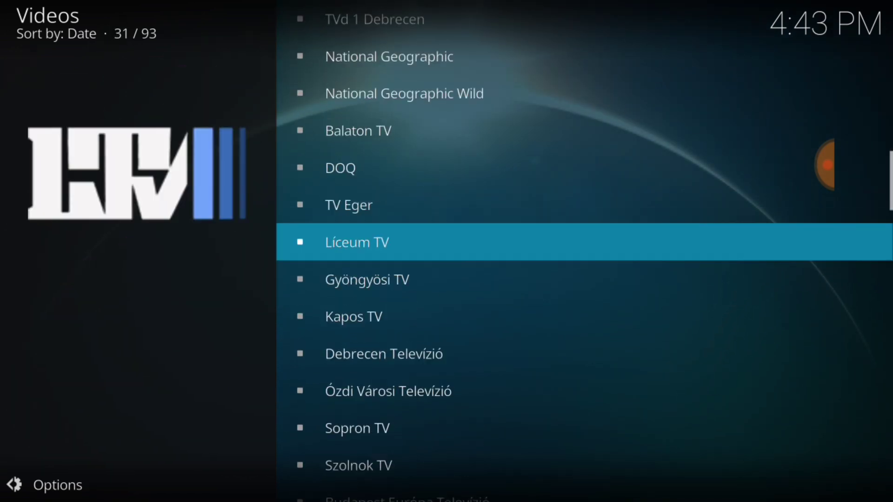
left_click_drag(742, 418, 742, 307)
left_click(863, 392)
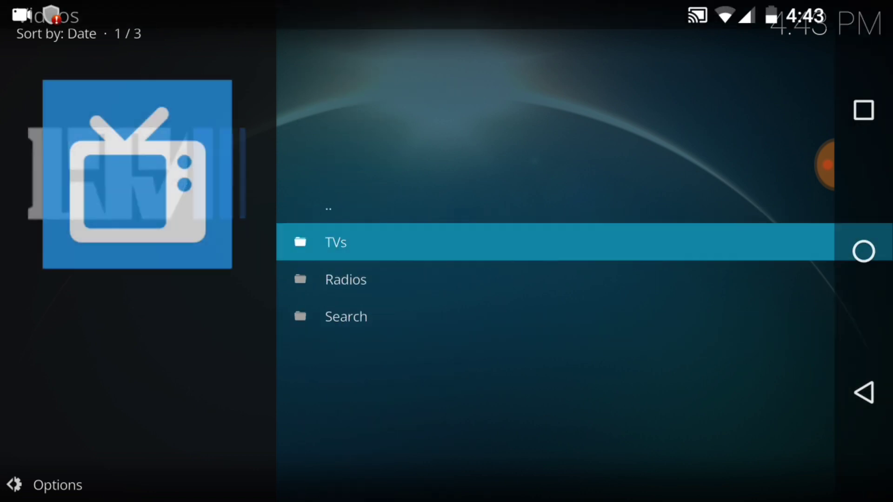
left_click(864, 392)
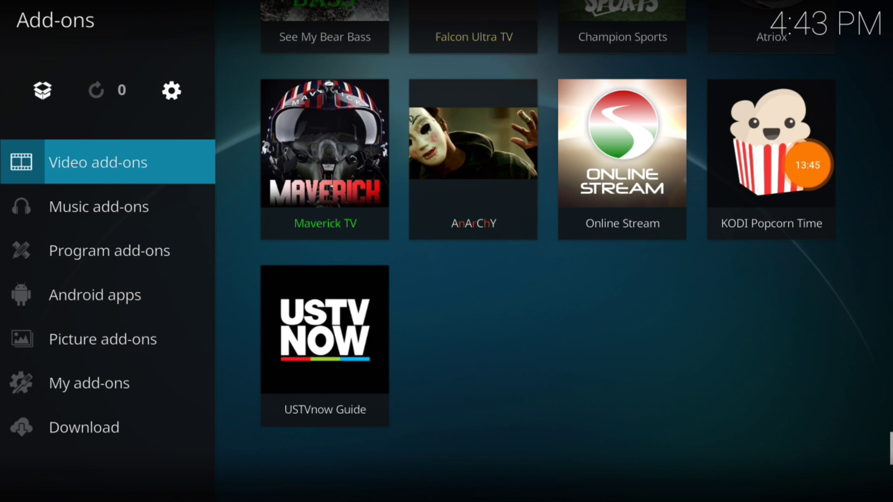
Step: Launch KODI Popcorn Time and open Movies > Recently Added, listing Deadpool and Inception
left_click(827, 164)
left_click(771, 143)
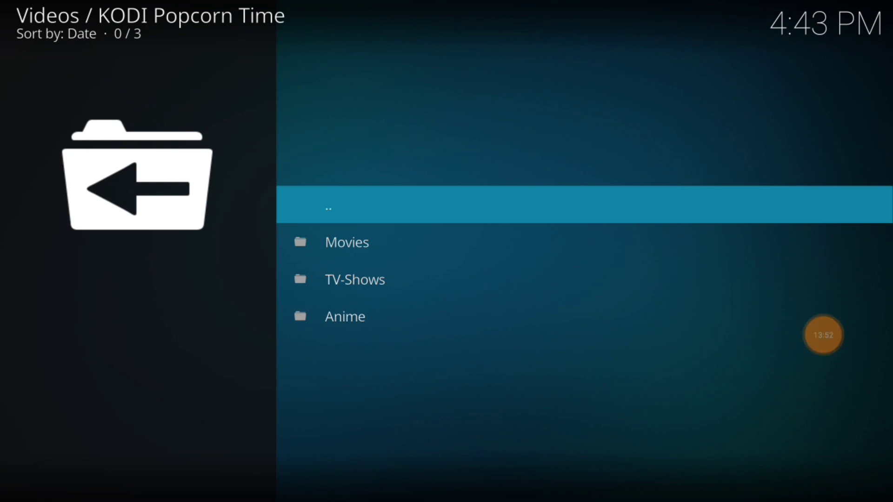
left_click(363, 242)
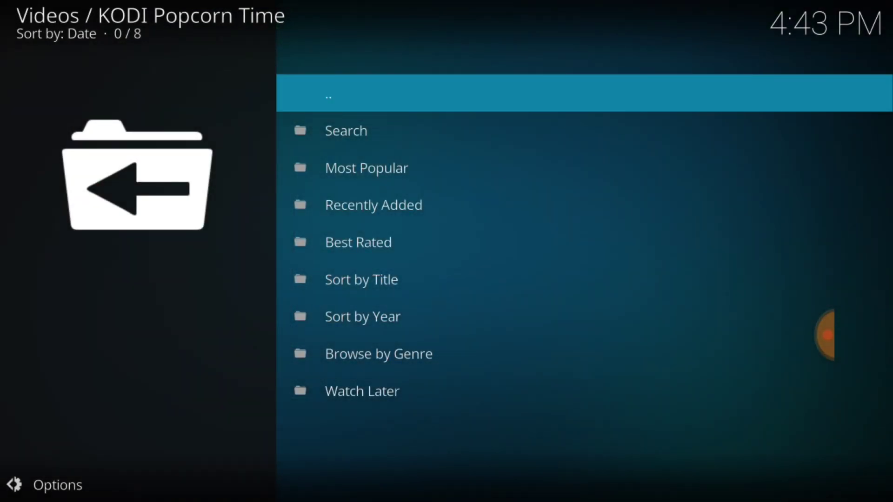
left_click(373, 204)
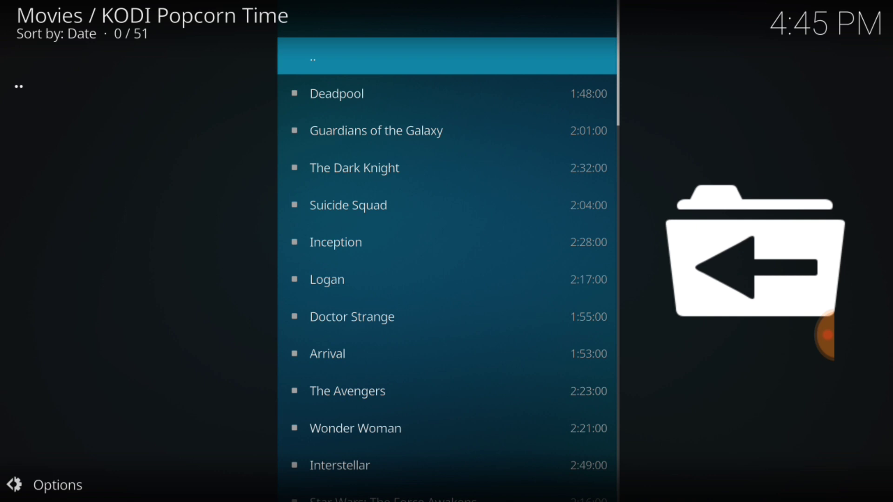
scroll(447, 328, "down", 3)
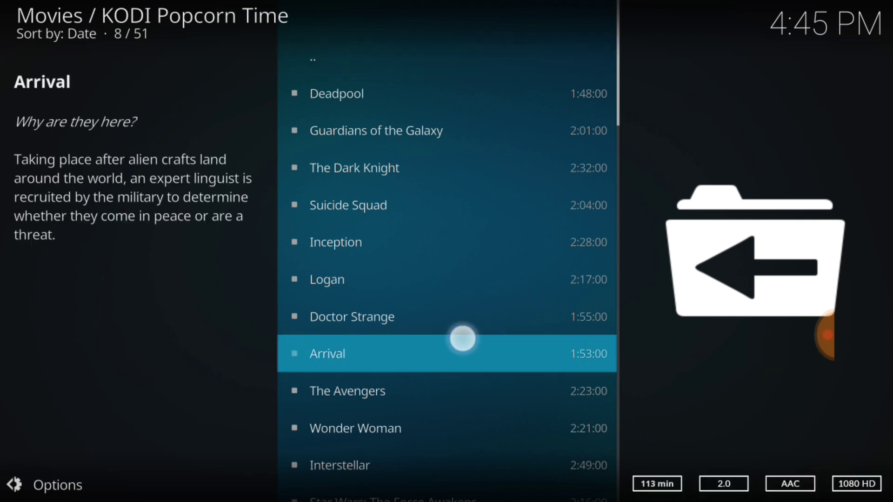
scroll(446, 328, "down", 3)
scroll(446, 328, "down", 2)
scroll(447, 327, "down", 1)
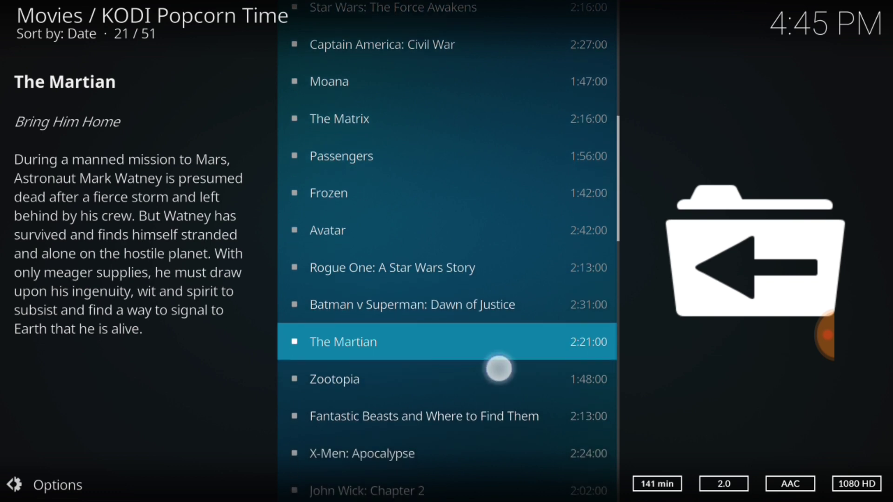
scroll(447, 328, "down", 2)
scroll(446, 328, "down", 4)
scroll(446, 328, "down", 2)
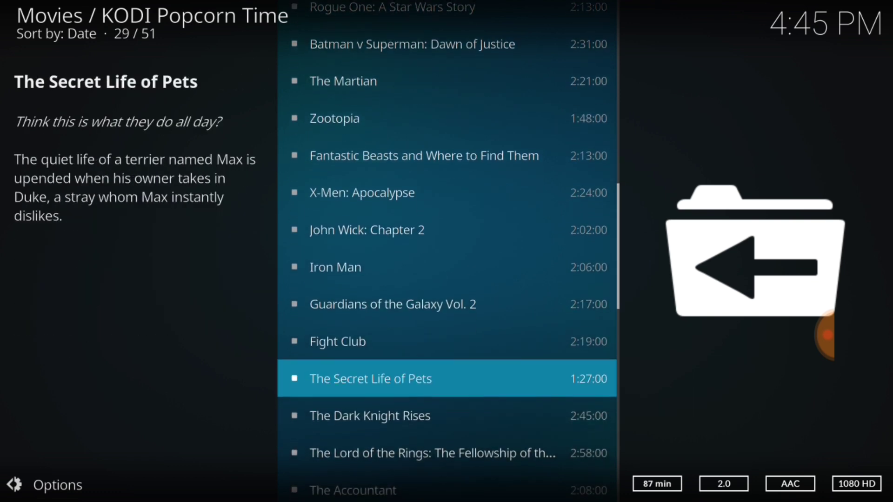
scroll(447, 328, "down", 5)
scroll(447, 328, "down", 3)
scroll(446, 328, "down", 1)
scroll(447, 328, "down", 1)
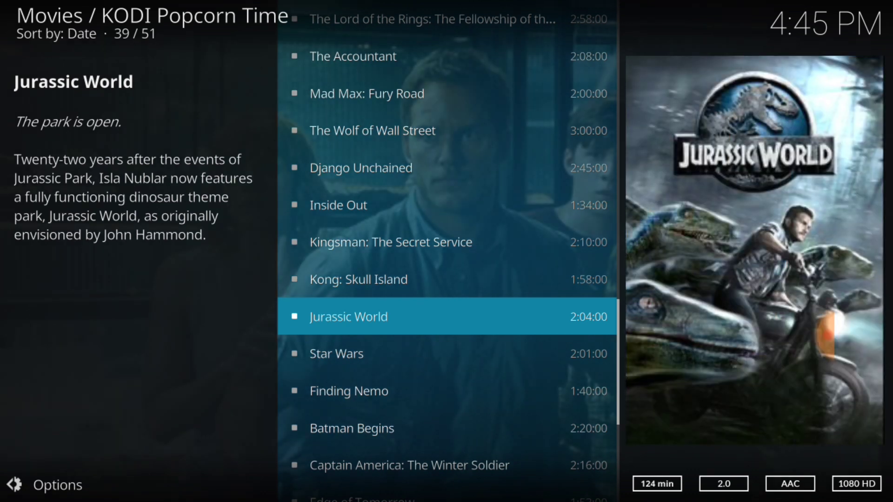
scroll(447, 210, "up", 8)
scroll(446, 210, "up", 5)
scroll(447, 209, "up", 8)
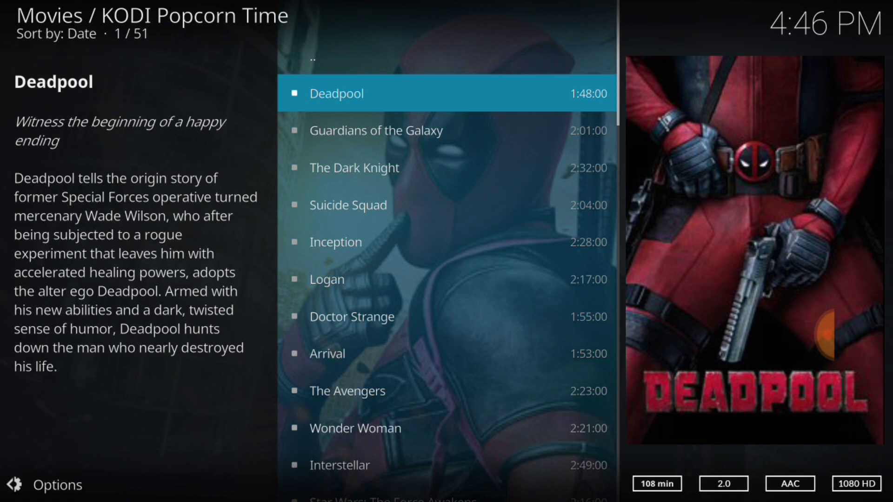
Step: Leave the Recently Added list and back out through the movie categories to Popcorn Time's top menu
key("Escape")
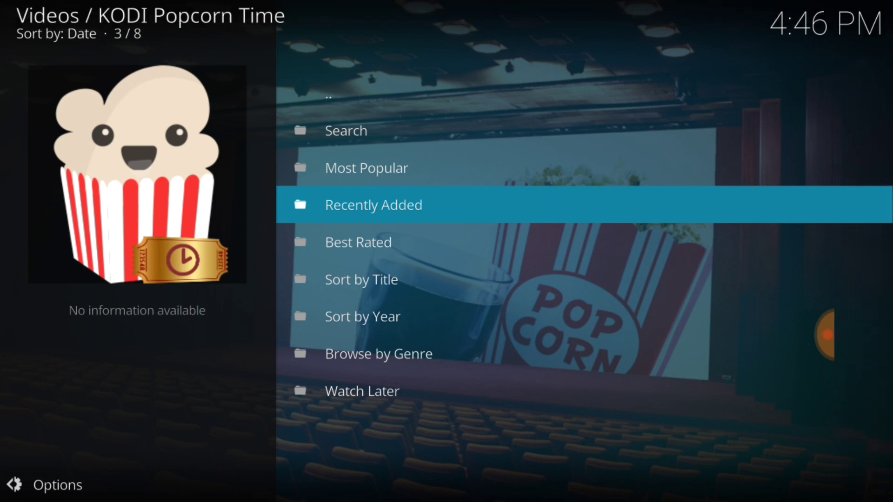
key("Down")
key("Down")
key("Down")
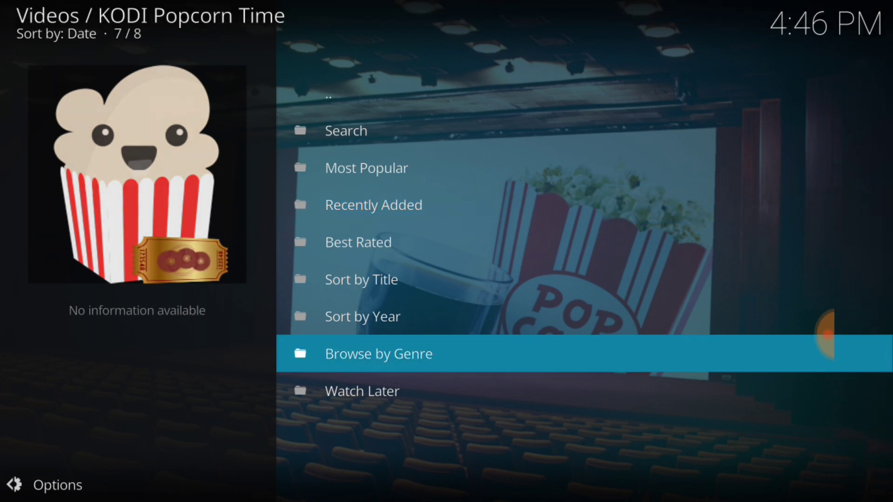
key("Down")
key("Escape")
Step: Remove Online Stream from its add-on Information page, then return to the video add-ons grid
left_click(863, 393)
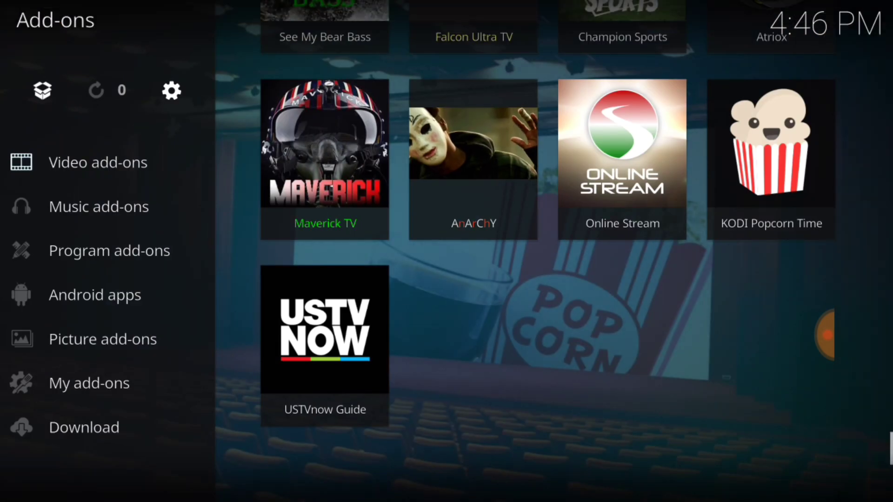
scroll(548, 279, "up", 5)
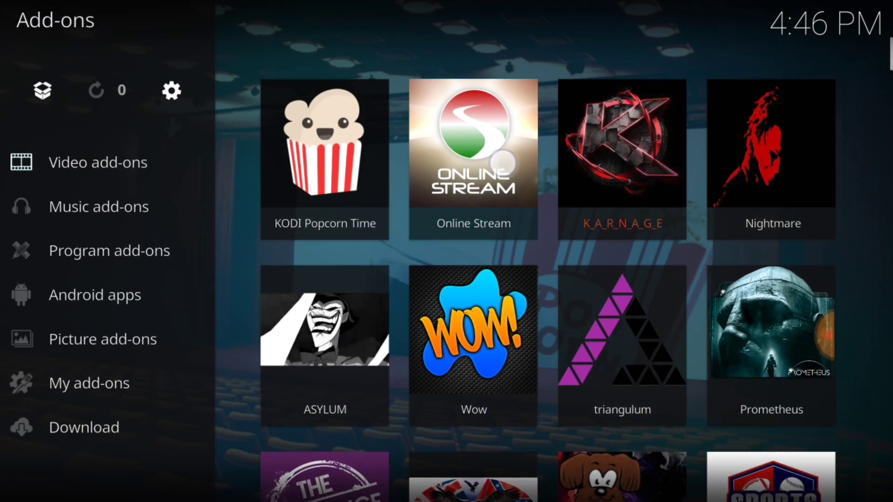
right_click(502, 164)
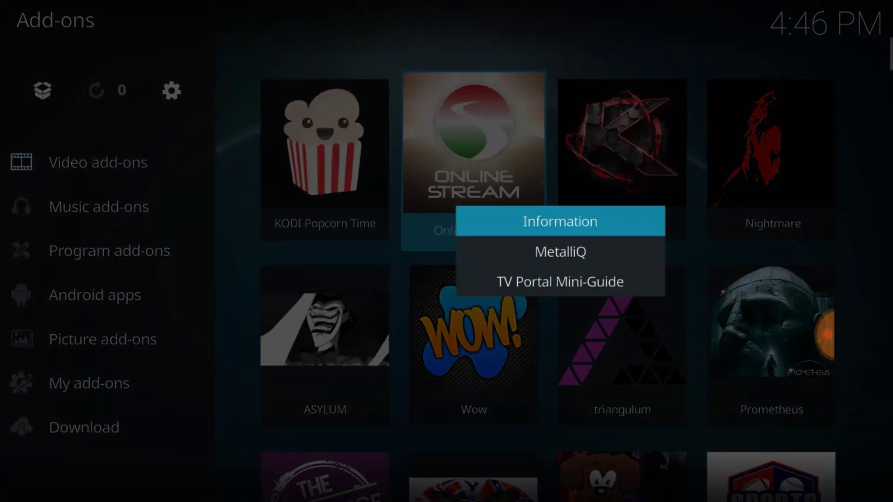
left_click(598, 215)
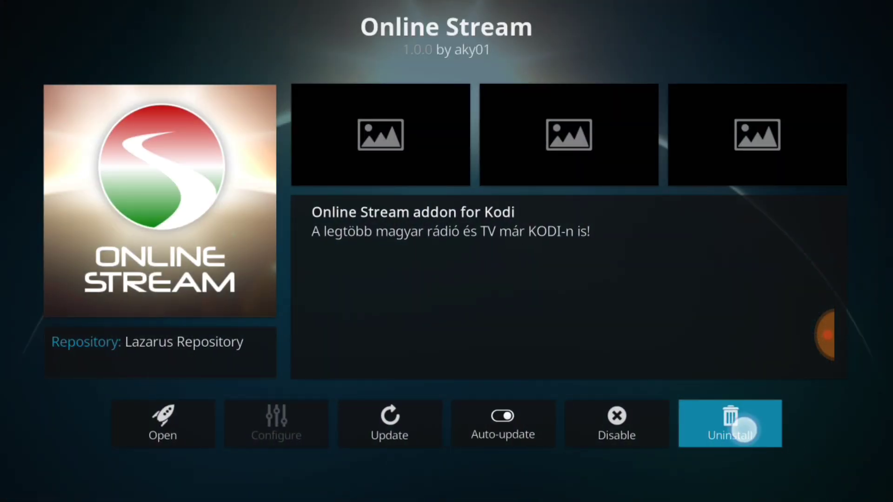
left_click(744, 429)
left_click(375, 312)
key("BackSpace")
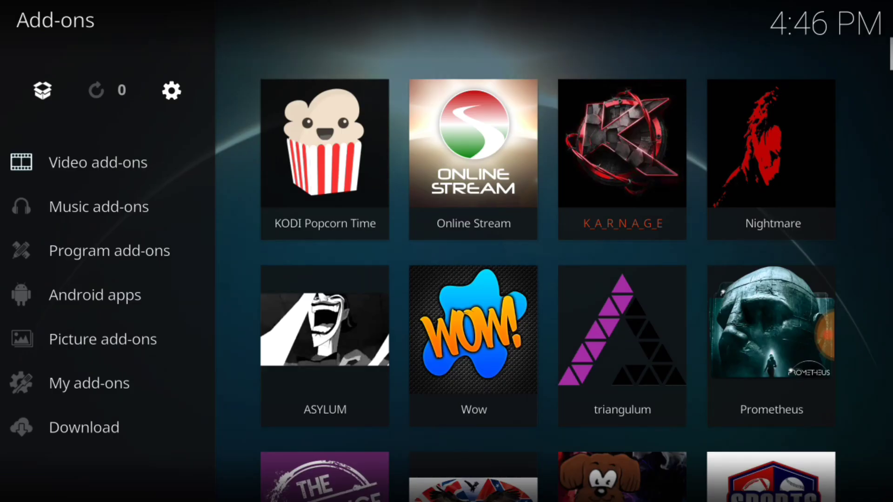